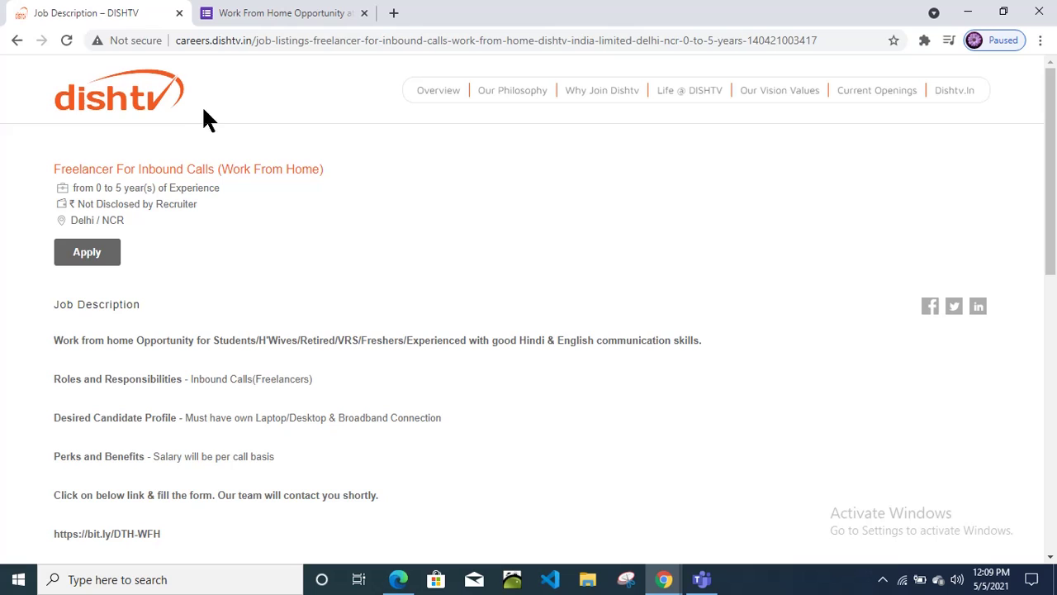
Review the job listing's work-from-home title, required experience, eligible applicants and salary line
{"action": "left_click_drag", "start_coordinate": [221, 169], "coordinate": [327, 171]}
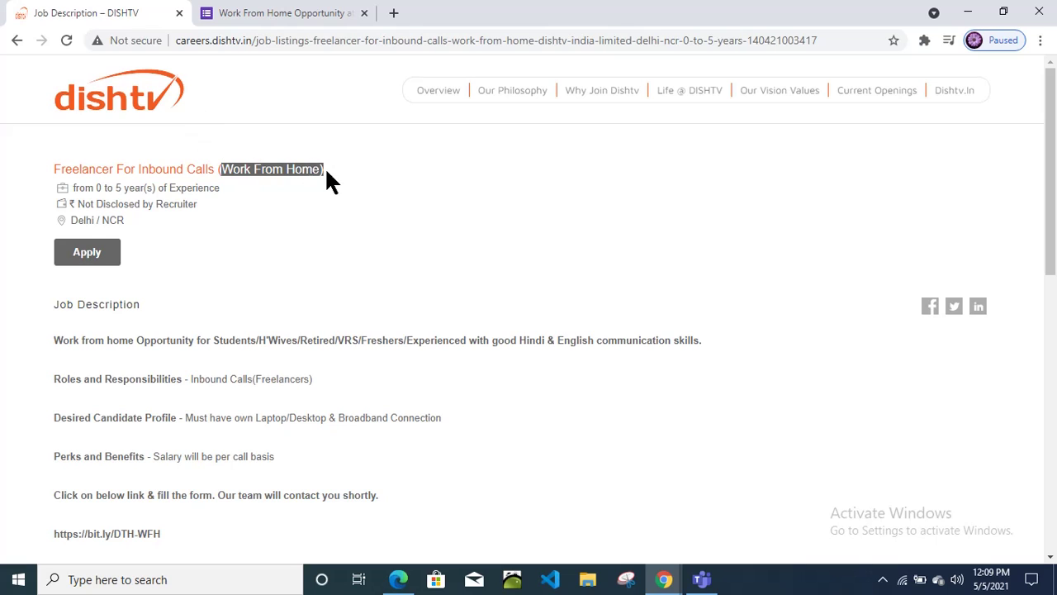
{"action": "left_click", "coordinate": [327, 173]}
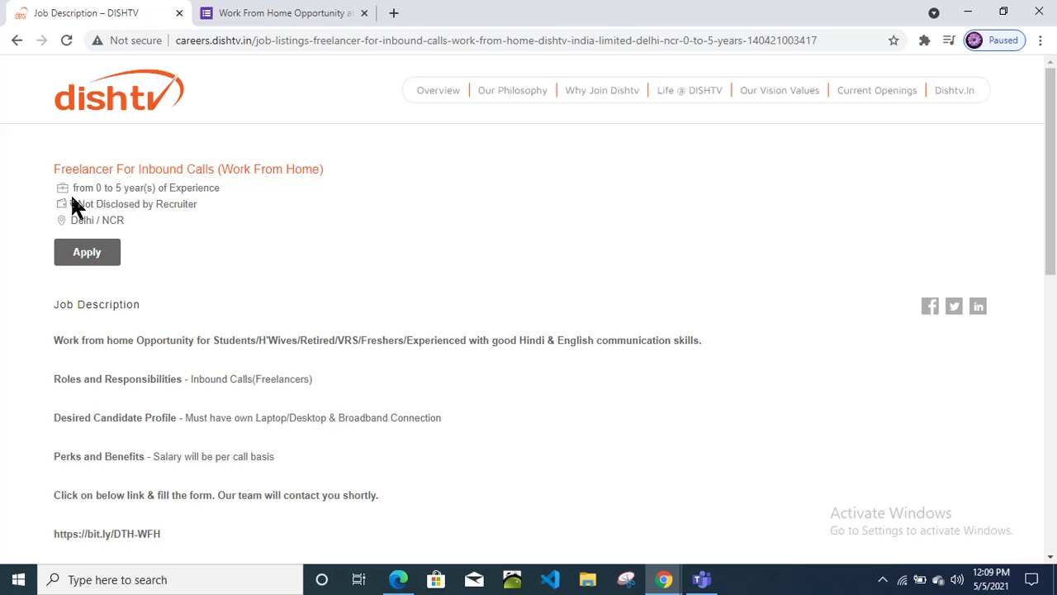
{"action": "left_click_drag", "start_coordinate": [74, 185], "coordinate": [221, 181]}
{"action": "left_click", "coordinate": [224, 182]}
{"action": "left_click_drag", "start_coordinate": [212, 340], "coordinate": [716, 336]}
{"action": "left_click", "coordinate": [719, 341]}
{"action": "left_click_drag", "start_coordinate": [199, 203], "coordinate": [79, 204]}
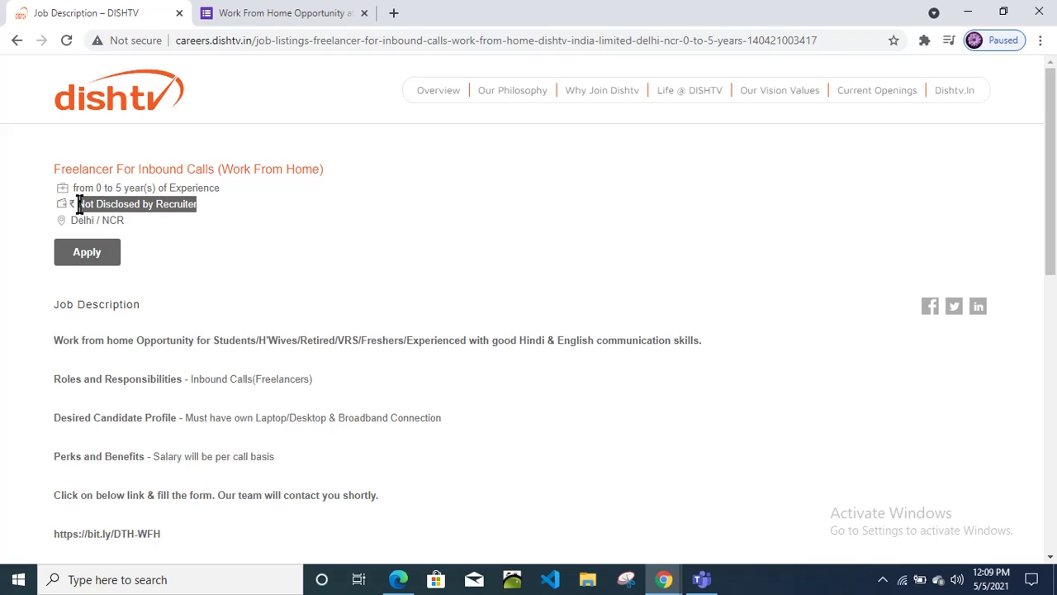
{"action": "left_click", "coordinate": [79, 204]}
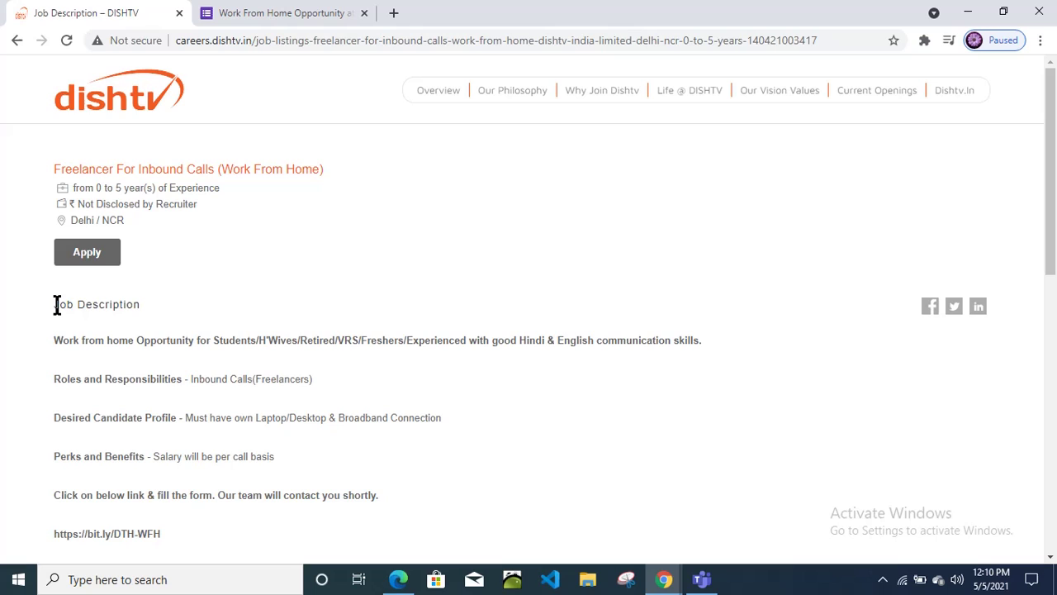
Read the opening line of the Job Description on which applicant groups the opportunity is meant for
{"action": "left_click_drag", "start_coordinate": [55, 304], "coordinate": [447, 345]}
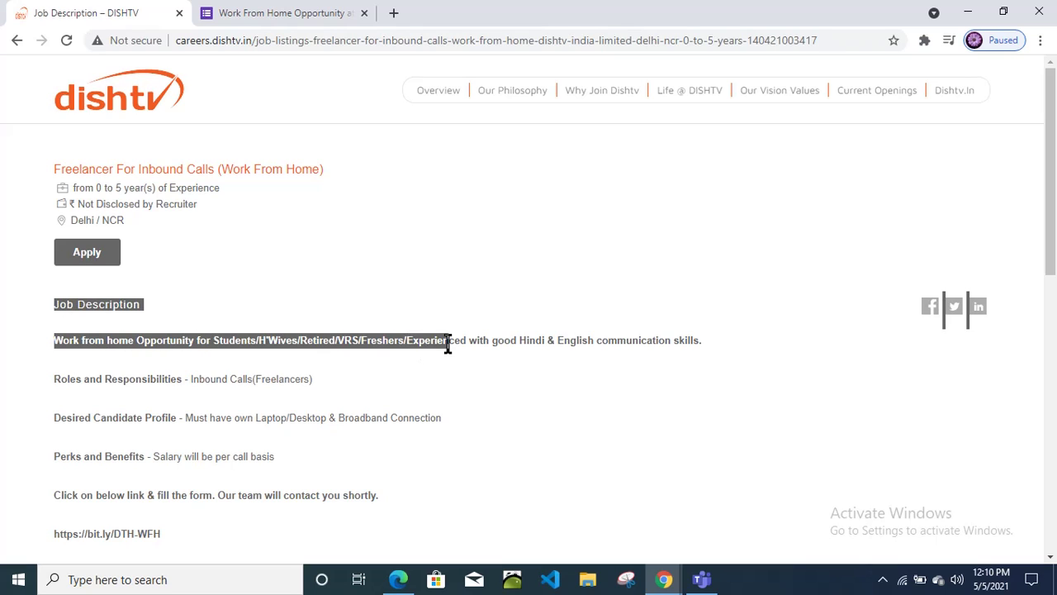
{"action": "left_click", "coordinate": [447, 345]}
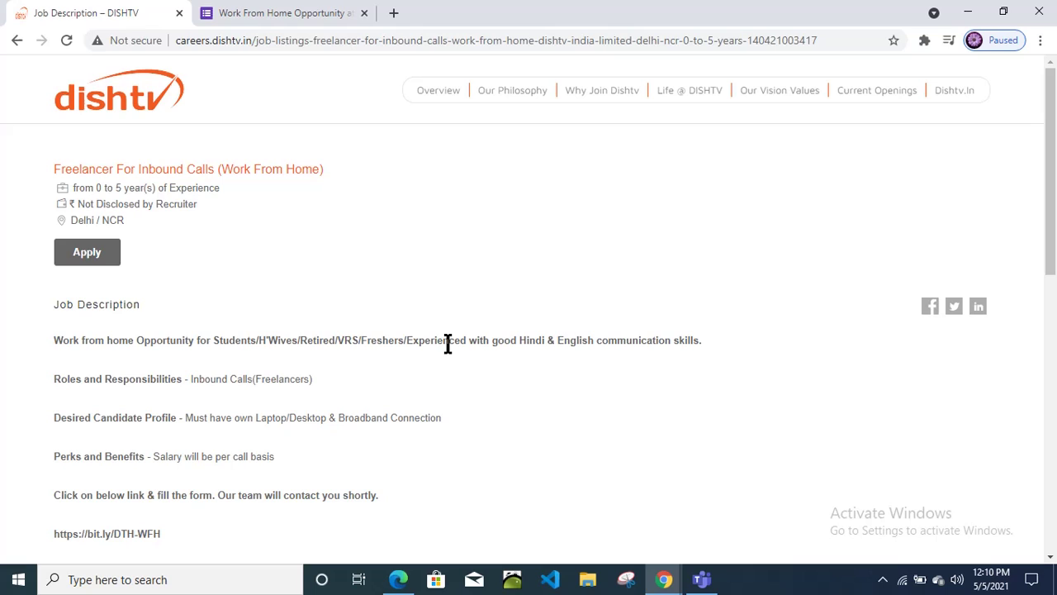
{"action": "double_click", "coordinate": [228, 342]}
{"action": "left_click", "coordinate": [228, 342]}
{"action": "double_click", "coordinate": [228, 342]}
{"action": "left_click", "coordinate": [228, 342]}
{"action": "double_click", "coordinate": [228, 342]}
{"action": "left_click", "coordinate": [228, 342]}
Read the listing's Roles and Responsibilities, Desired Candidate Profile, and Perks and Benefits entries
{"action": "left_click_drag", "start_coordinate": [60, 379], "coordinate": [315, 382]}
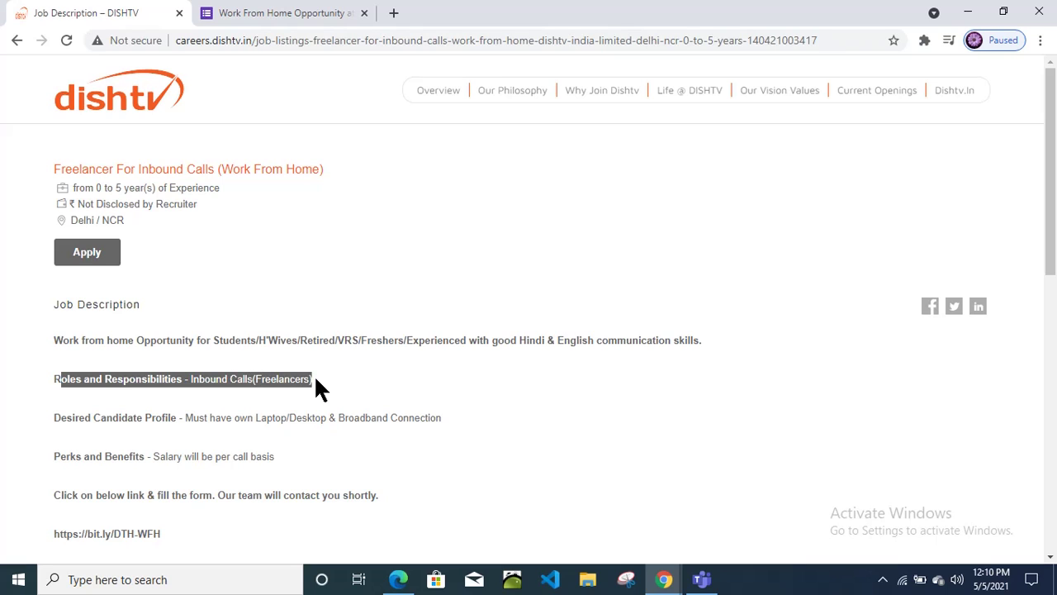
{"action": "left_click", "coordinate": [316, 383]}
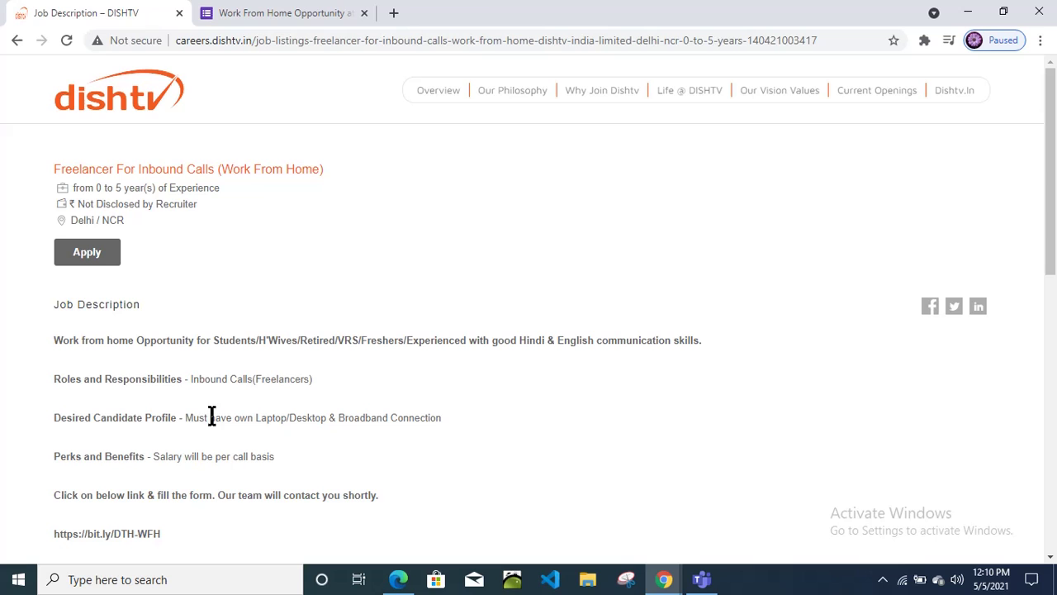
{"action": "left_click_drag", "start_coordinate": [190, 417], "coordinate": [436, 417]}
{"action": "scroll", "coordinate": [435, 418], "scroll_direction": "down", "scroll_amount": 2}
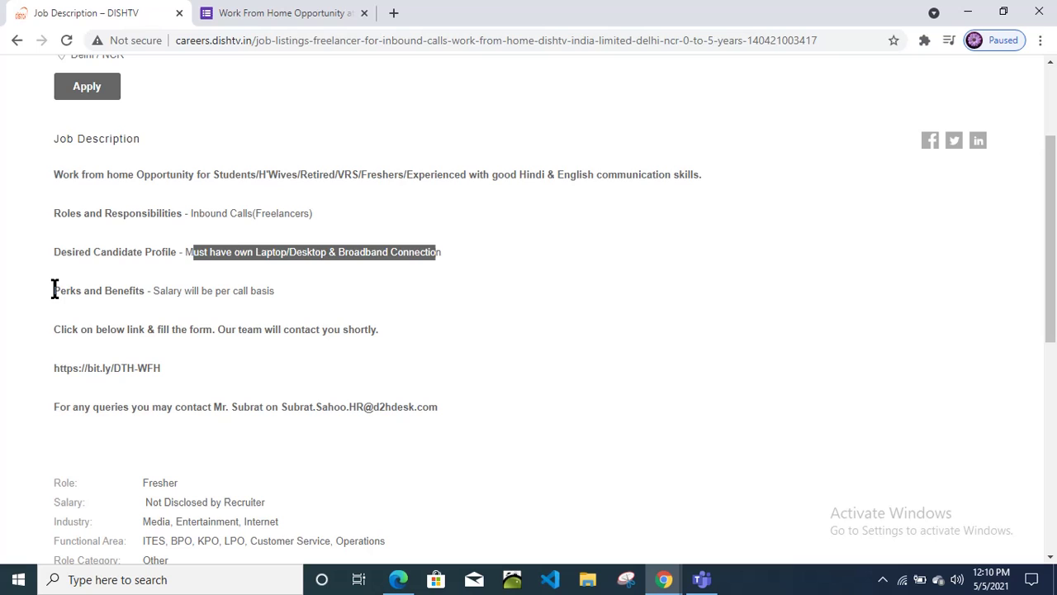
{"action": "left_click", "coordinate": [54, 288]}
{"action": "scroll", "coordinate": [52, 288], "scroll_direction": "up", "scroll_amount": 2}
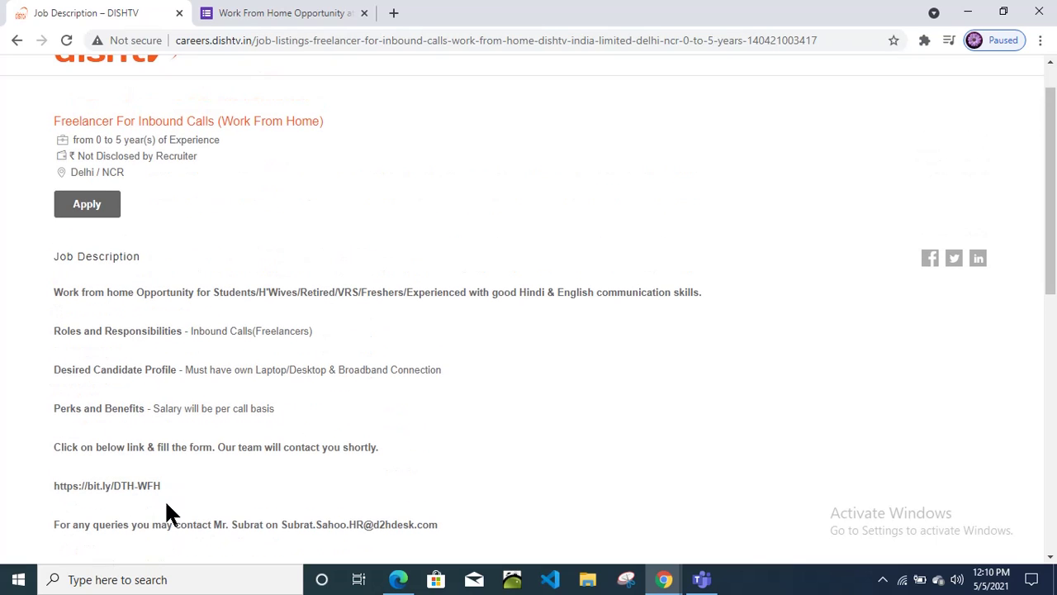
{"action": "double_click", "coordinate": [209, 410]}
{"action": "left_click", "coordinate": [283, 406]}
{"action": "scroll", "coordinate": [116, 198], "scroll_direction": "up", "scroll_amount": 1}
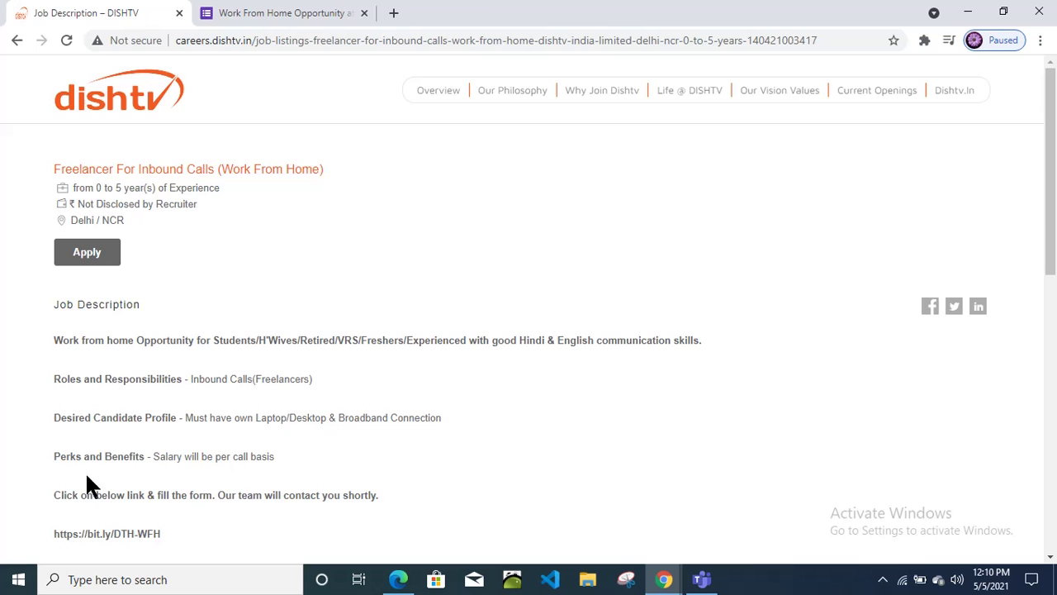
{"action": "left_click_drag", "start_coordinate": [85, 455], "coordinate": [341, 468]}
{"action": "left_click", "coordinate": [341, 468]}
{"action": "scroll", "coordinate": [163, 368], "scroll_direction": "down", "scroll_amount": 2}
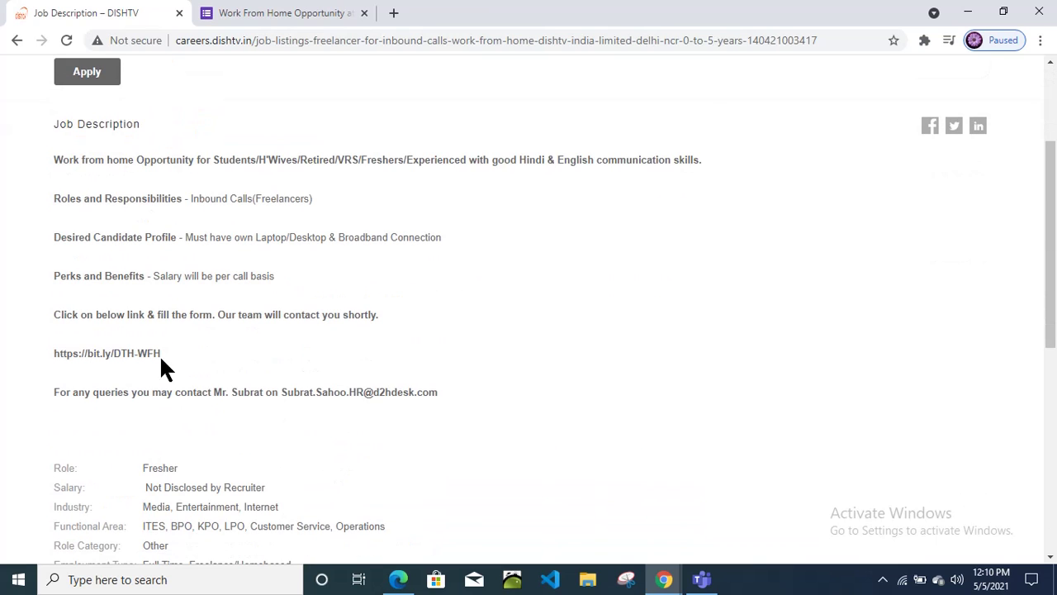
{"action": "left_click_drag", "start_coordinate": [55, 314], "coordinate": [313, 314]}
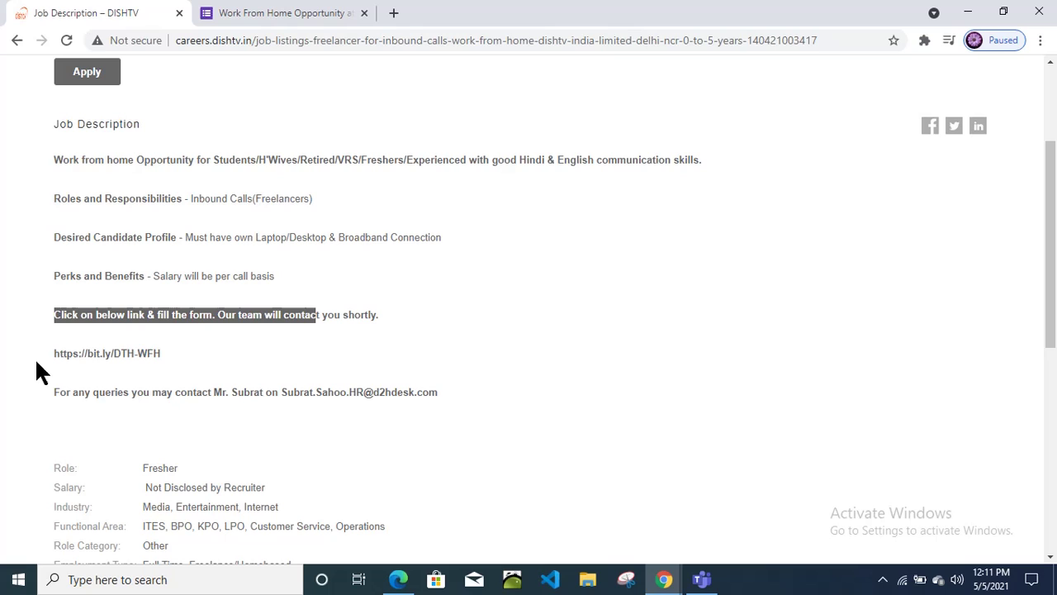
{"action": "left_click_drag", "start_coordinate": [53, 353], "coordinate": [161, 353]}
{"action": "left_click", "coordinate": [382, 309]}
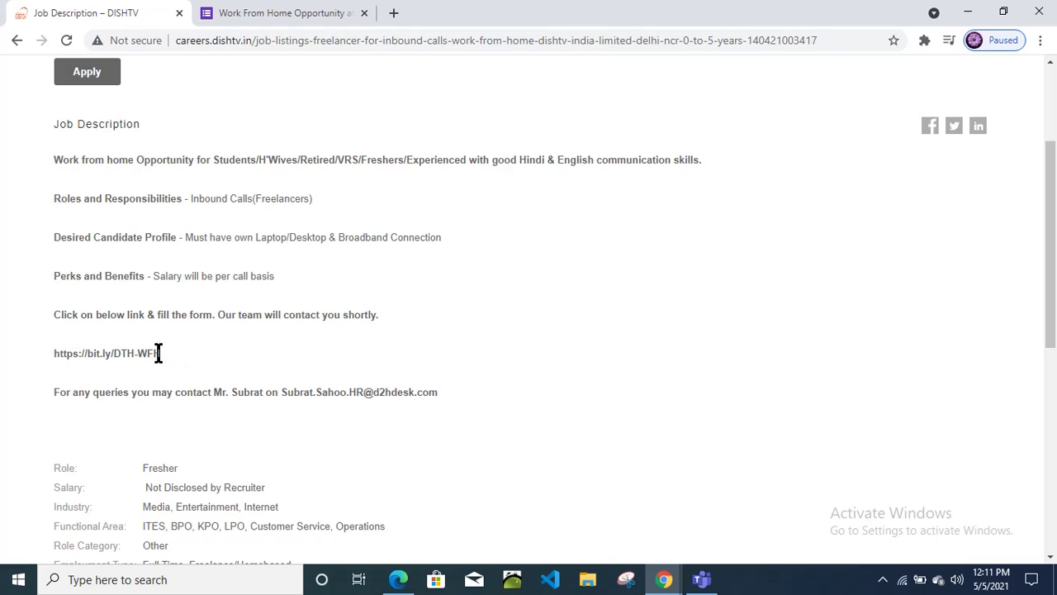
{"action": "left_click_drag", "start_coordinate": [157, 353], "coordinate": [52, 353]}
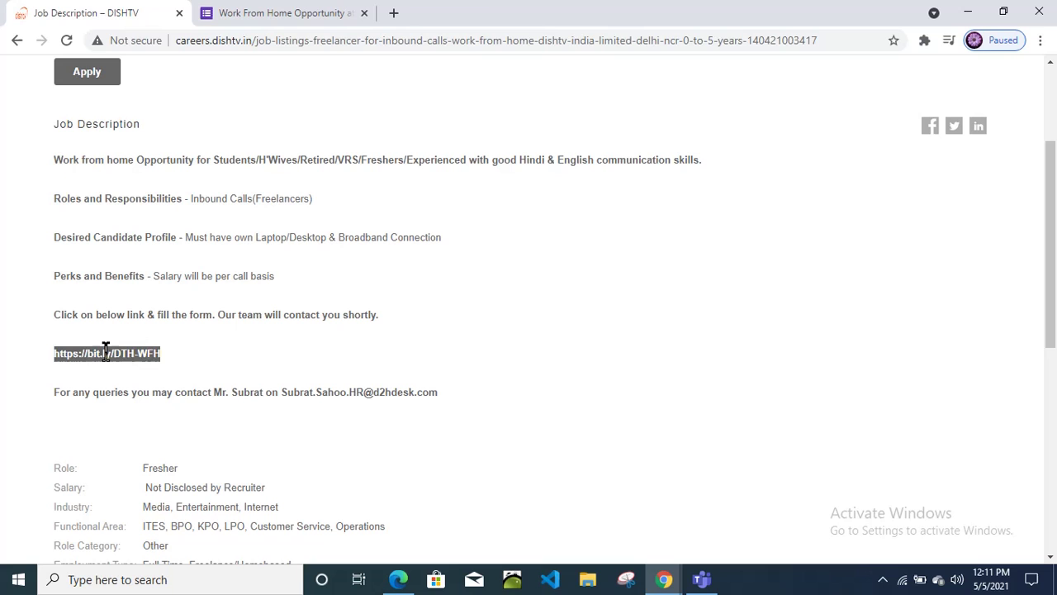
Switch to the open Work From Home Opportunity form and read its title and description
{"action": "left_click", "coordinate": [283, 17]}
{"action": "scroll", "coordinate": [200, 233], "scroll_direction": "up", "scroll_amount": 3}
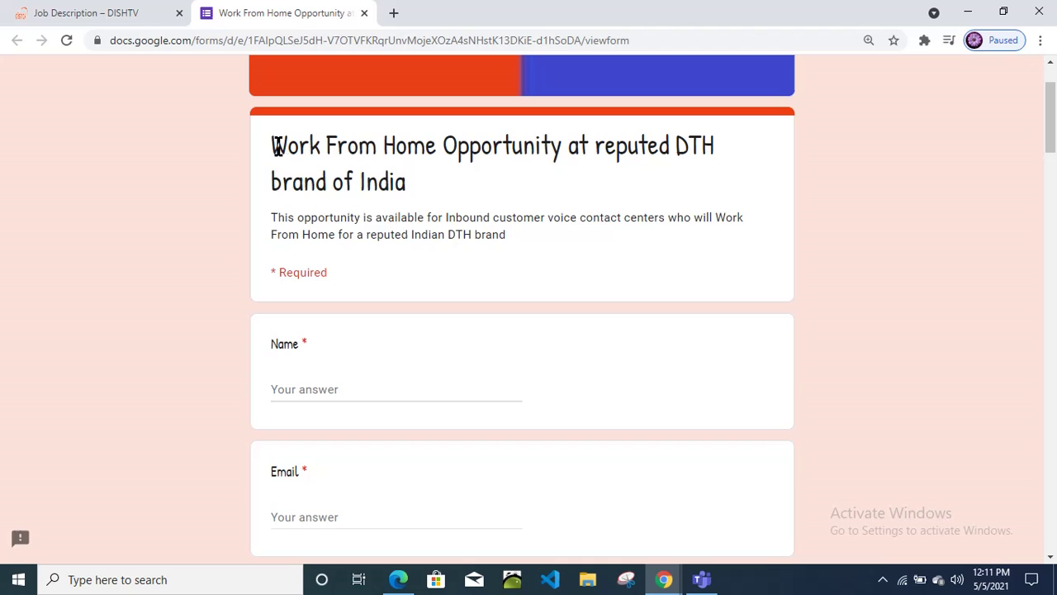
{"action": "left_click_drag", "start_coordinate": [276, 146], "coordinate": [603, 147]}
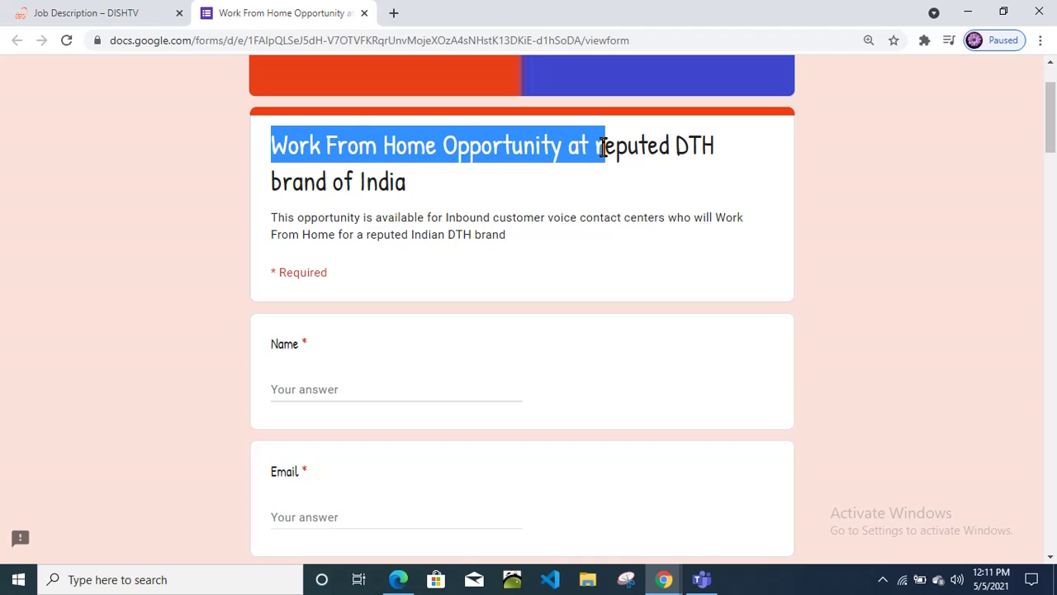
{"action": "left_click", "coordinate": [603, 147]}
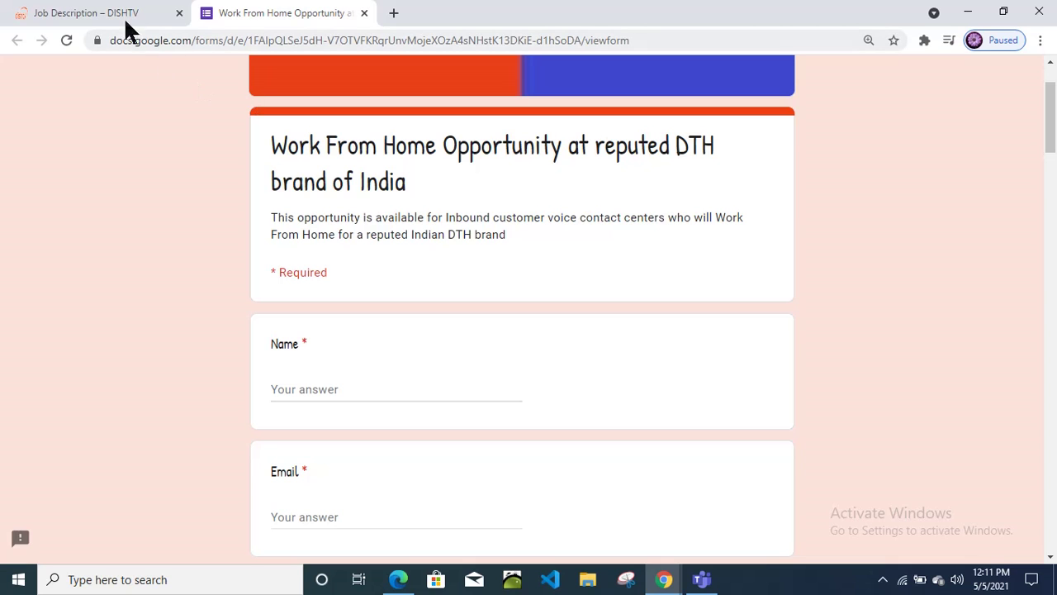
{"action": "left_click_drag", "start_coordinate": [269, 220], "coordinate": [677, 223]}
{"action": "left_click", "coordinate": [300, 236]}
Examine the form's personal detail questions, from name and email through contact numbers and gender to date of birth
{"action": "scroll", "coordinate": [305, 385], "scroll_direction": "down", "scroll_amount": 2}
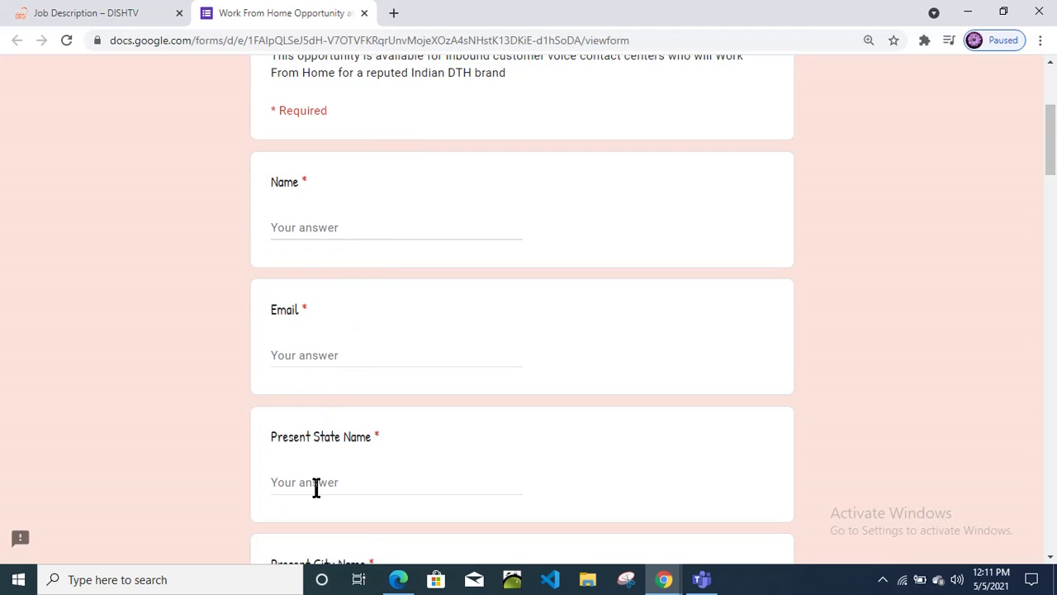
{"action": "scroll", "coordinate": [315, 487], "scroll_direction": "down", "scroll_amount": 2}
{"action": "scroll", "coordinate": [413, 378], "scroll_direction": "down", "scroll_amount": 1}
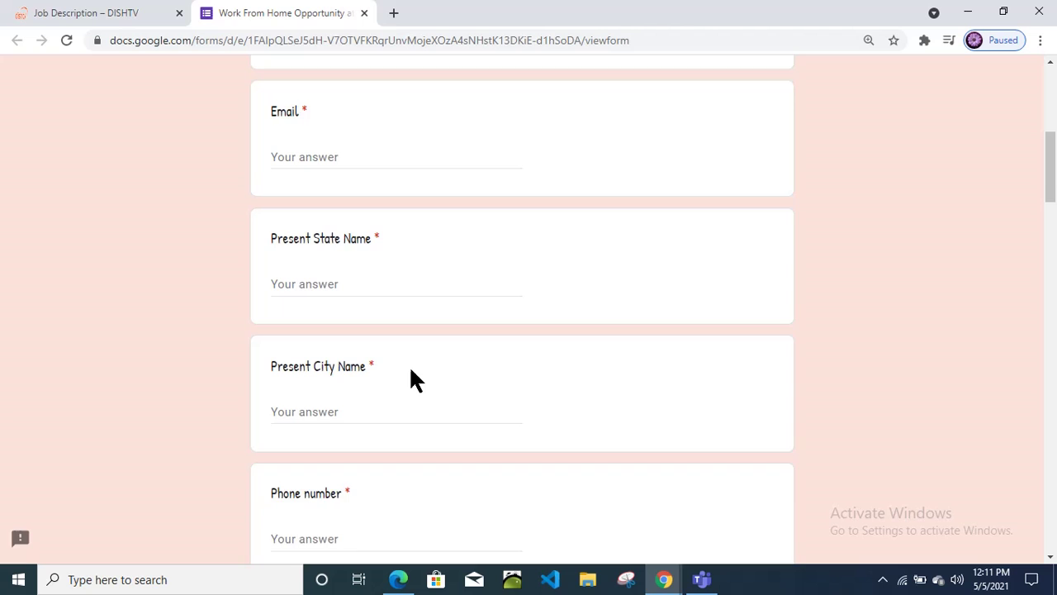
{"action": "scroll", "coordinate": [413, 378], "scroll_direction": "down", "scroll_amount": 1}
{"action": "scroll", "coordinate": [384, 409], "scroll_direction": "down", "scroll_amount": 2}
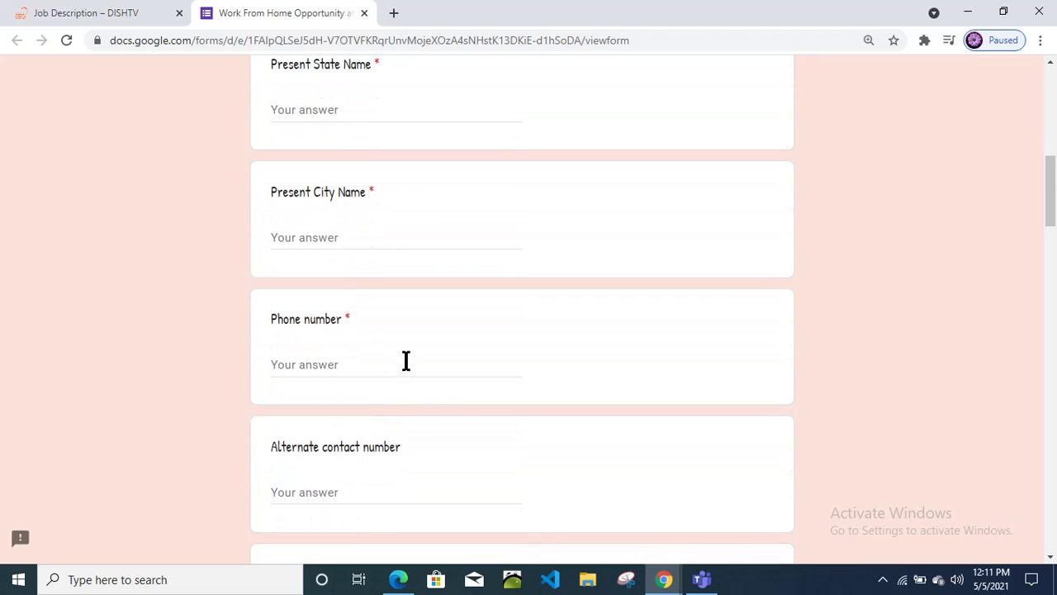
{"action": "scroll", "coordinate": [406, 360], "scroll_direction": "down", "scroll_amount": 4}
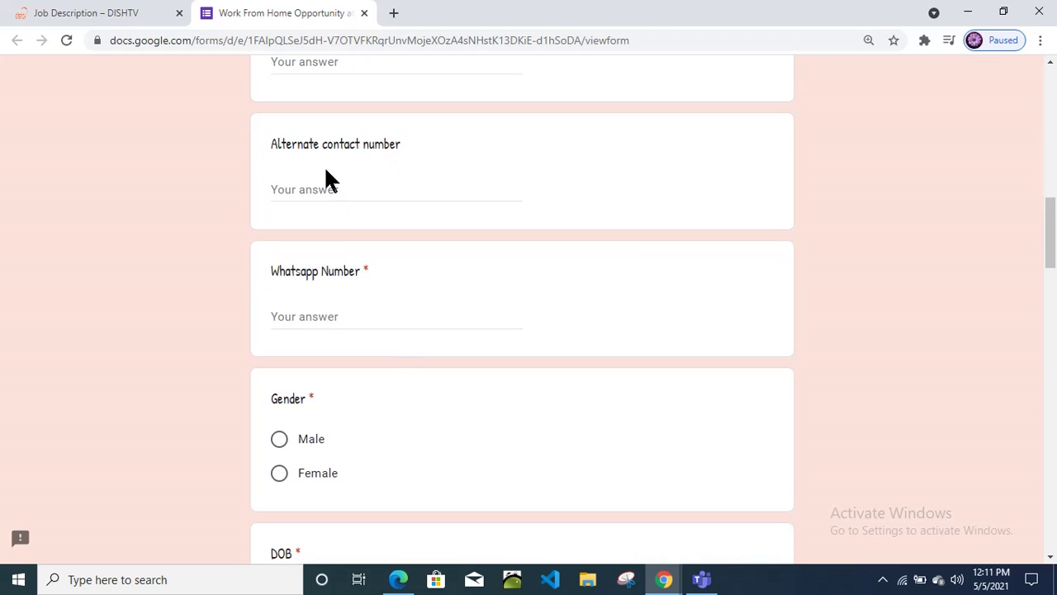
{"action": "scroll", "coordinate": [371, 316], "scroll_direction": "down", "scroll_amount": 2}
{"action": "scroll", "coordinate": [247, 327], "scroll_direction": "down", "scroll_amount": 3}
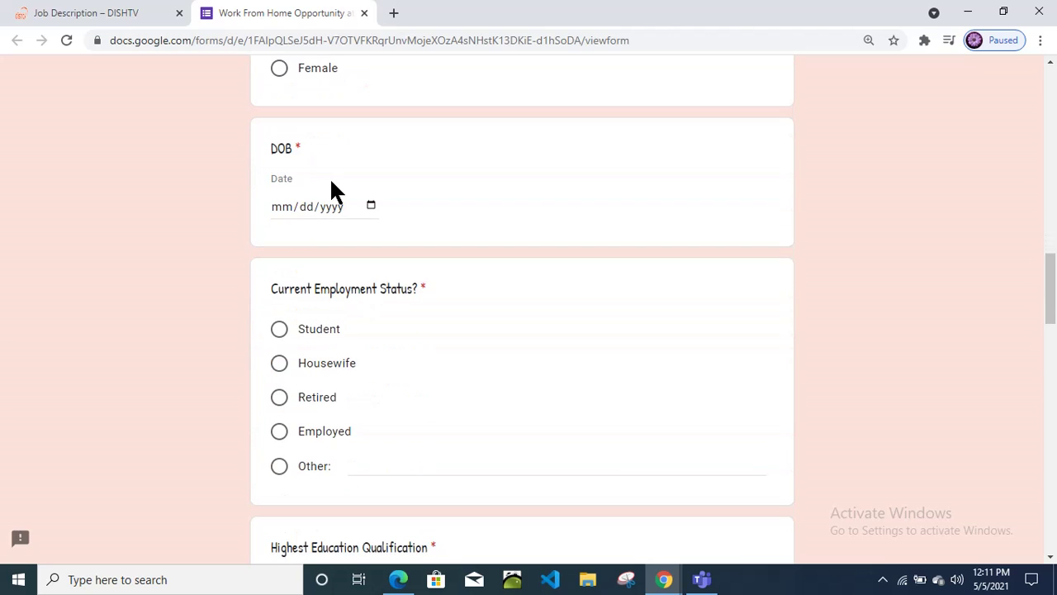
Examine the form's questions on employment status, education, computer ownership, broadband connection and smartphone version
{"action": "scroll", "coordinate": [330, 189], "scroll_direction": "up", "scroll_amount": 1}
{"action": "scroll", "coordinate": [330, 355], "scroll_direction": "down", "scroll_amount": 2}
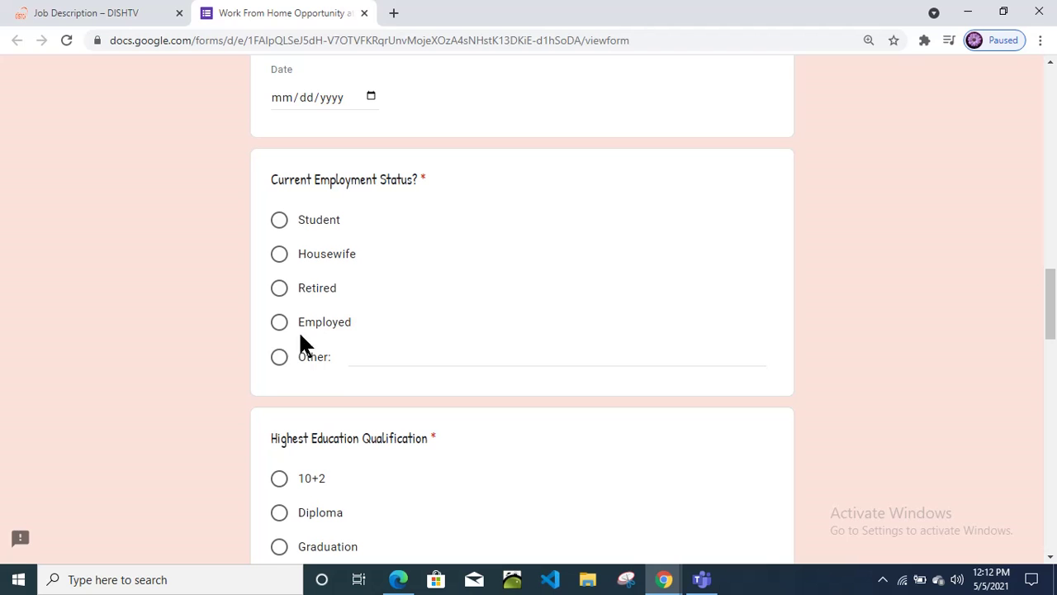
{"action": "scroll", "coordinate": [283, 367], "scroll_direction": "down", "scroll_amount": 3}
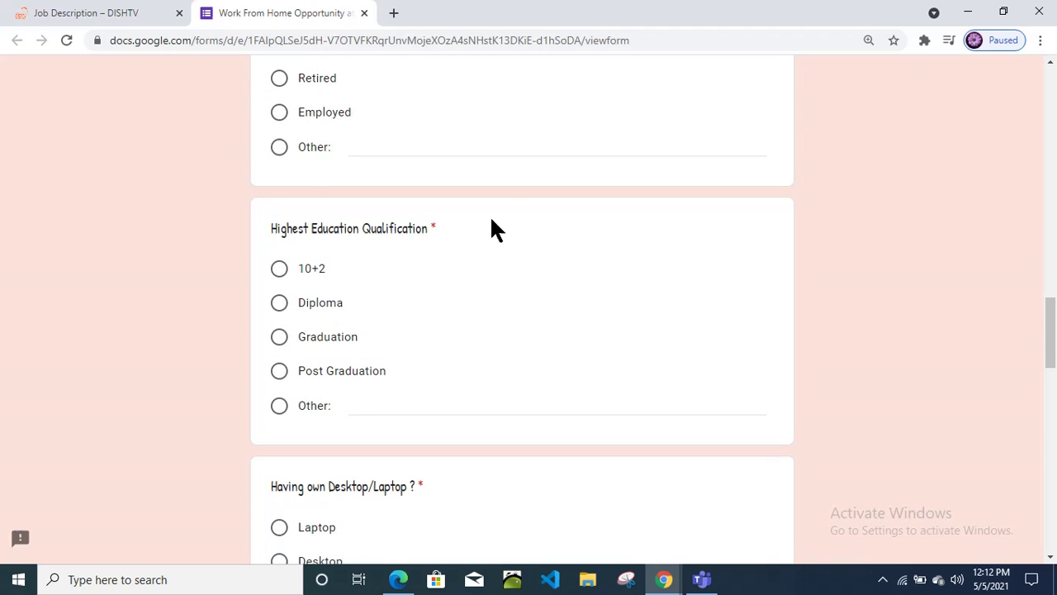
{"action": "scroll", "coordinate": [360, 378], "scroll_direction": "down", "scroll_amount": 2}
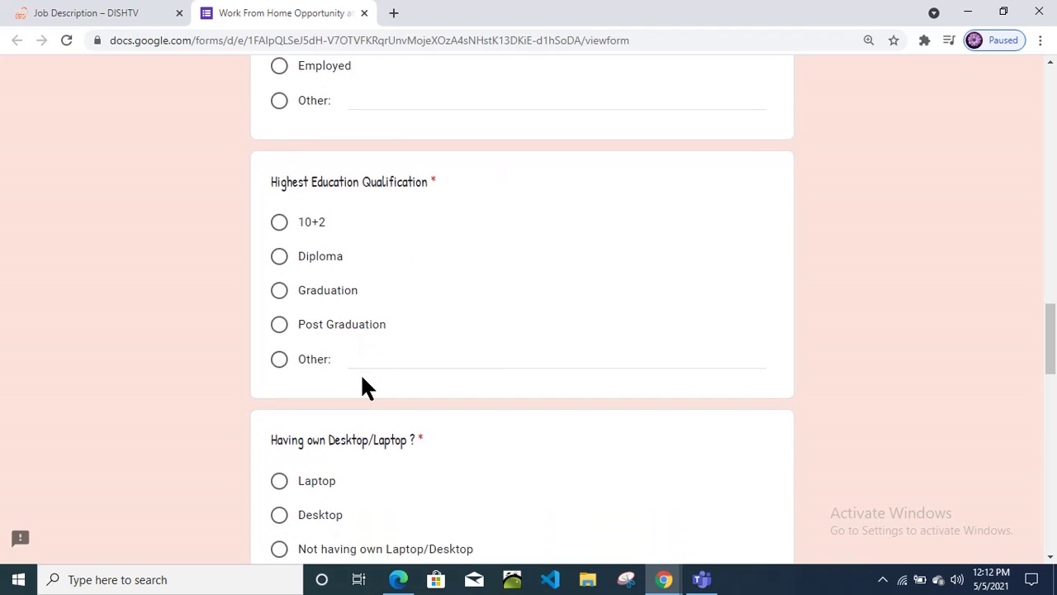
{"action": "scroll", "coordinate": [361, 378], "scroll_direction": "down", "scroll_amount": 1}
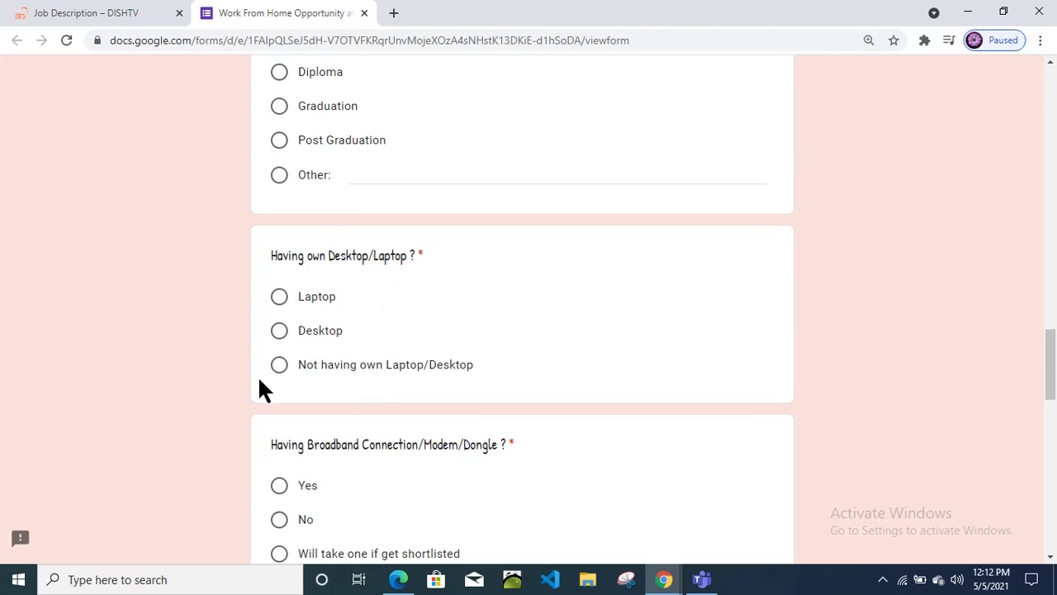
{"action": "scroll", "coordinate": [323, 373], "scroll_direction": "down", "scroll_amount": 2}
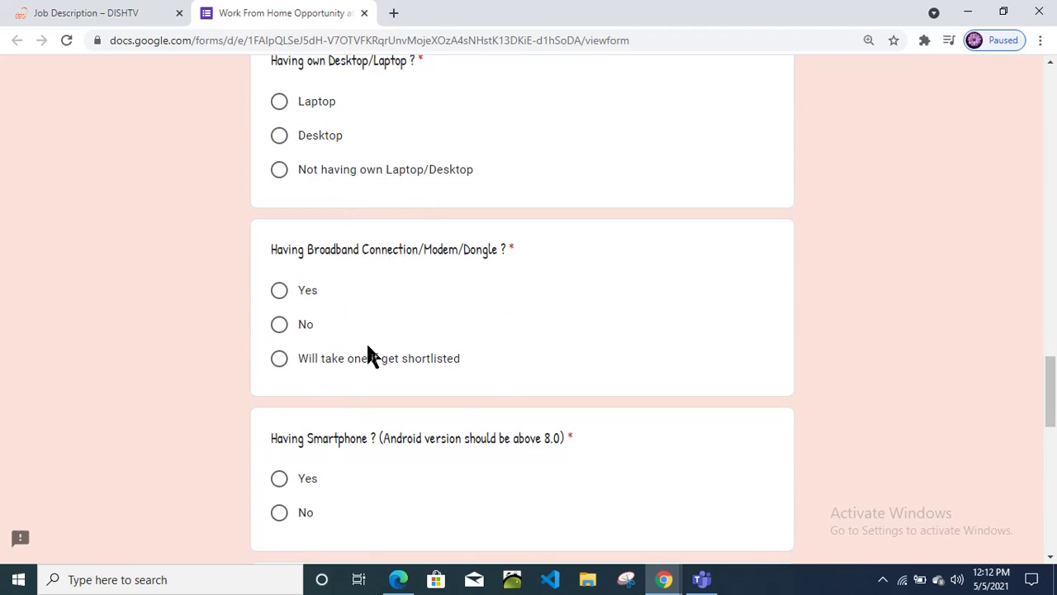
{"action": "scroll", "coordinate": [380, 324], "scroll_direction": "down", "scroll_amount": 1}
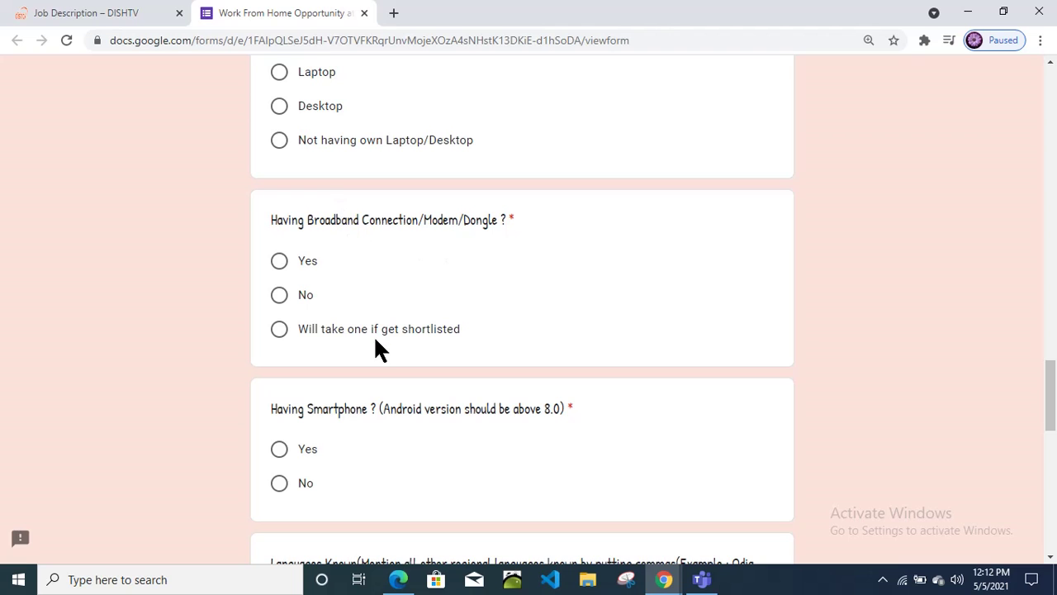
{"action": "scroll", "coordinate": [375, 338], "scroll_direction": "down", "scroll_amount": 2}
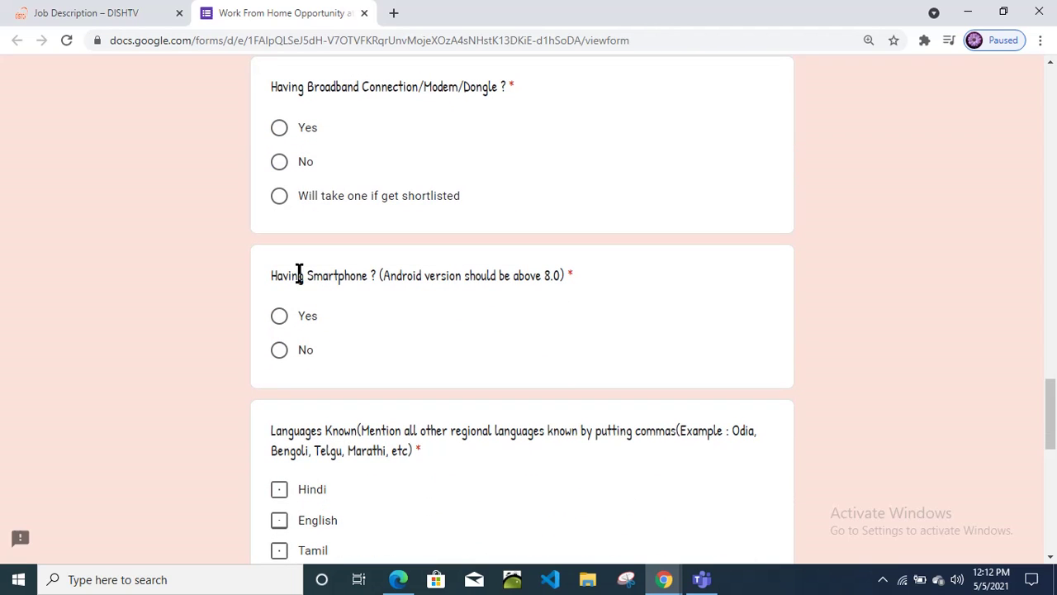
{"action": "left_click_drag", "start_coordinate": [371, 278], "coordinate": [465, 288]}
{"action": "left_click", "coordinate": [476, 306]}
{"action": "scroll", "coordinate": [293, 415], "scroll_direction": "down", "scroll_amount": 2}
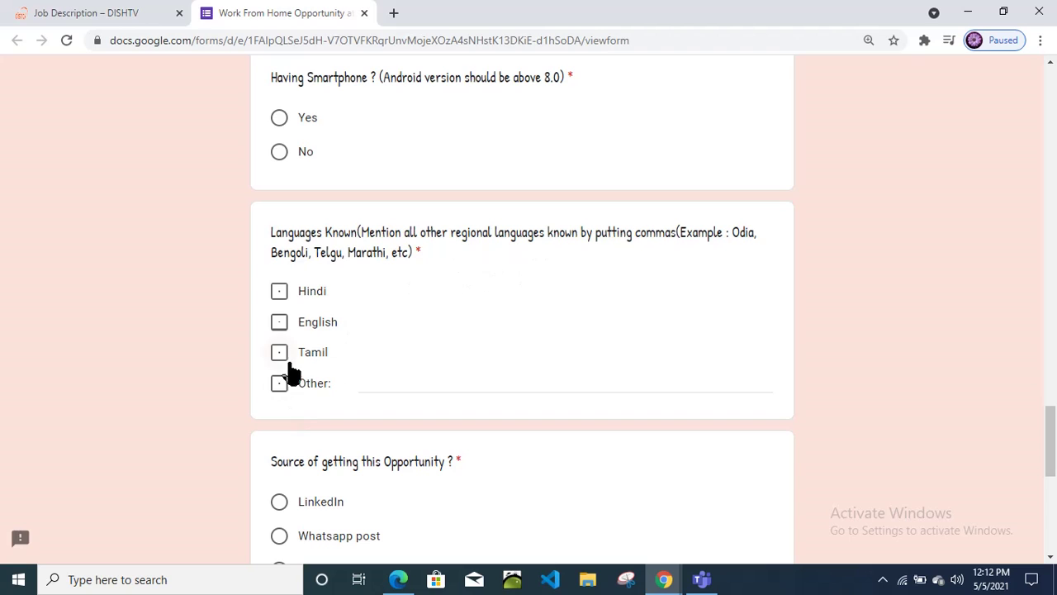
Select Hindi, English, Tamil and Other under Languages Known, leaving the Other text blank
{"action": "left_click", "coordinate": [280, 298]}
{"action": "left_click", "coordinate": [279, 325]}
{"action": "left_click", "coordinate": [280, 356]}
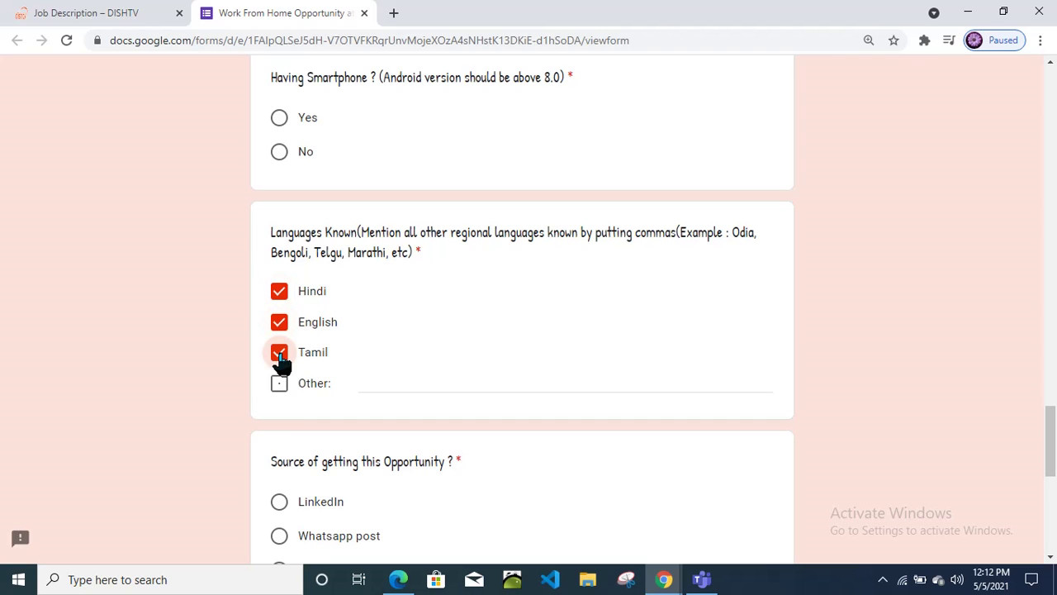
{"action": "left_click", "coordinate": [278, 385]}
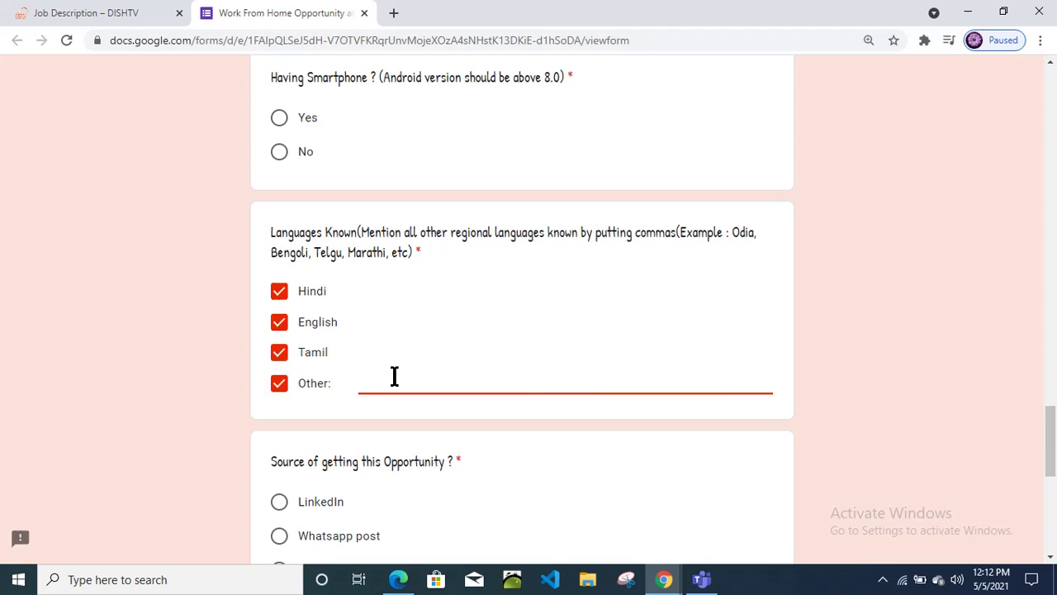
{"action": "scroll", "coordinate": [394, 375], "scroll_direction": "down", "scroll_amount": 3}
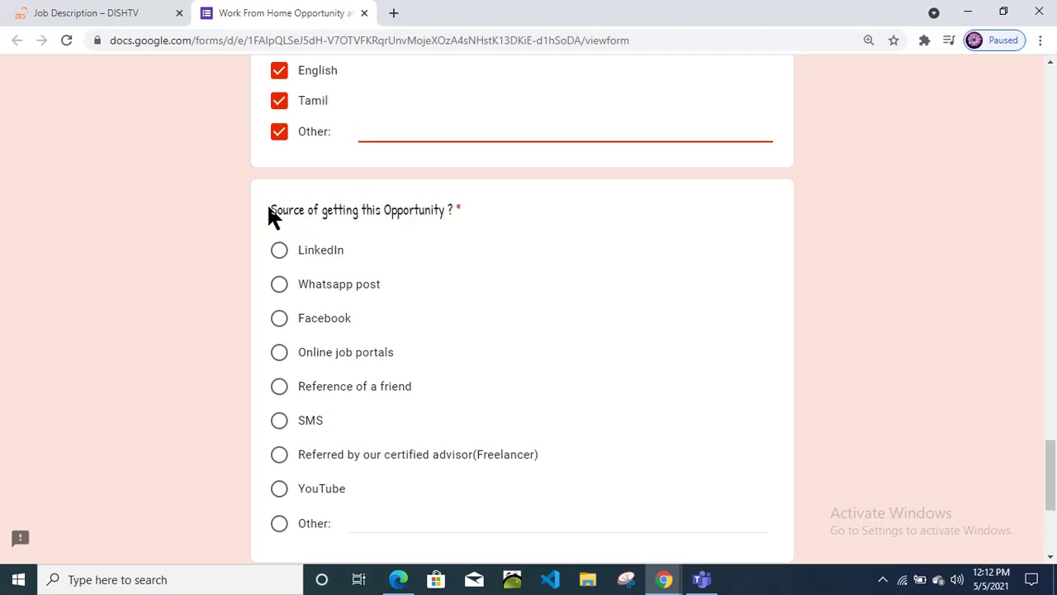
{"action": "left_click", "coordinate": [457, 222]}
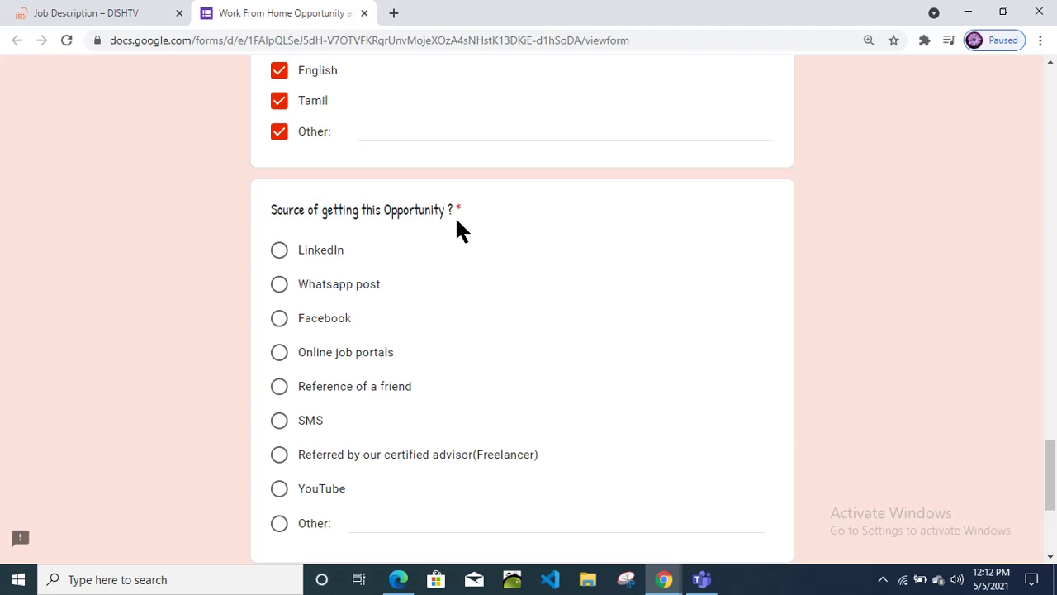
Enter NA as the answer to the certified advisor's AspectID/GAD ID and name question
{"action": "scroll", "coordinate": [345, 376], "scroll_direction": "down", "scroll_amount": 2}
{"action": "scroll", "coordinate": [353, 421], "scroll_direction": "down", "scroll_amount": 2}
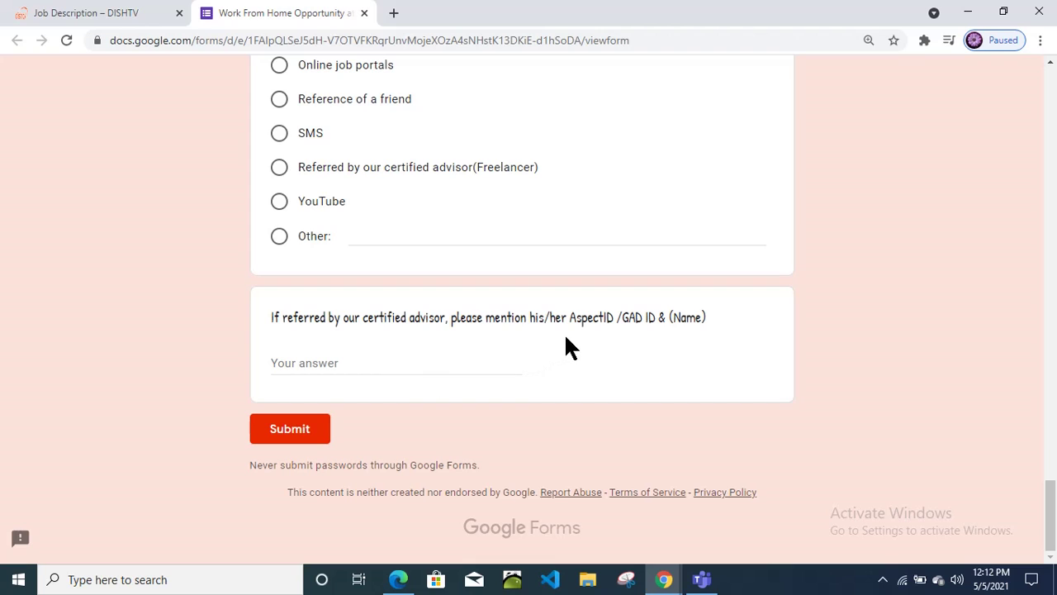
{"action": "left_click", "coordinate": [366, 365]}
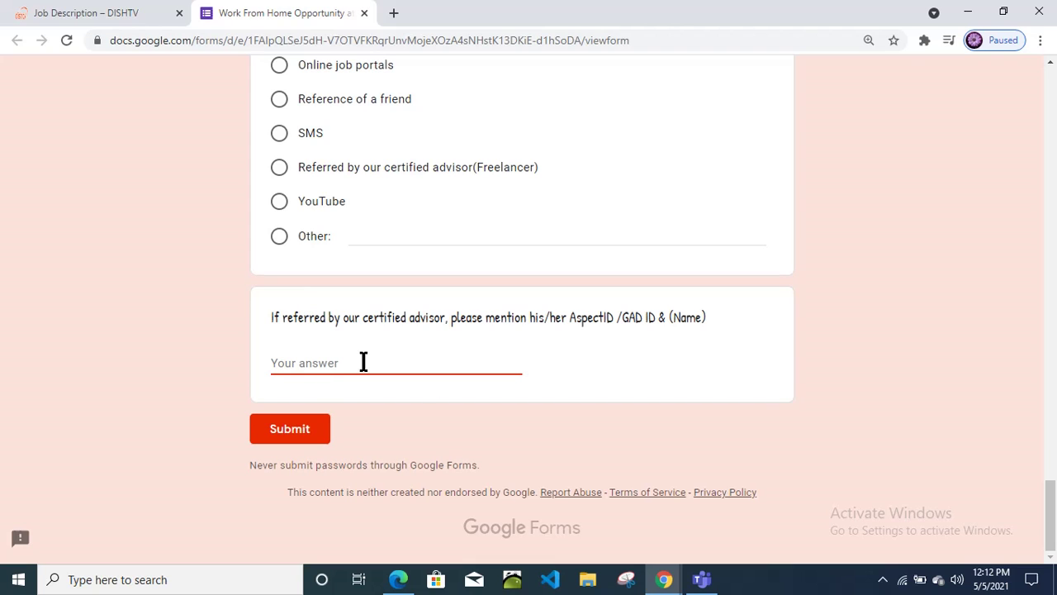
{"action": "type", "text": "NA"}
Return to the DishTV job description and review the eligible applicants, the Hindi and English communication requirement, and the perks and benefits
{"action": "left_click", "coordinate": [89, 17]}
{"action": "scroll", "coordinate": [284, 235], "scroll_direction": "up", "scroll_amount": 1}
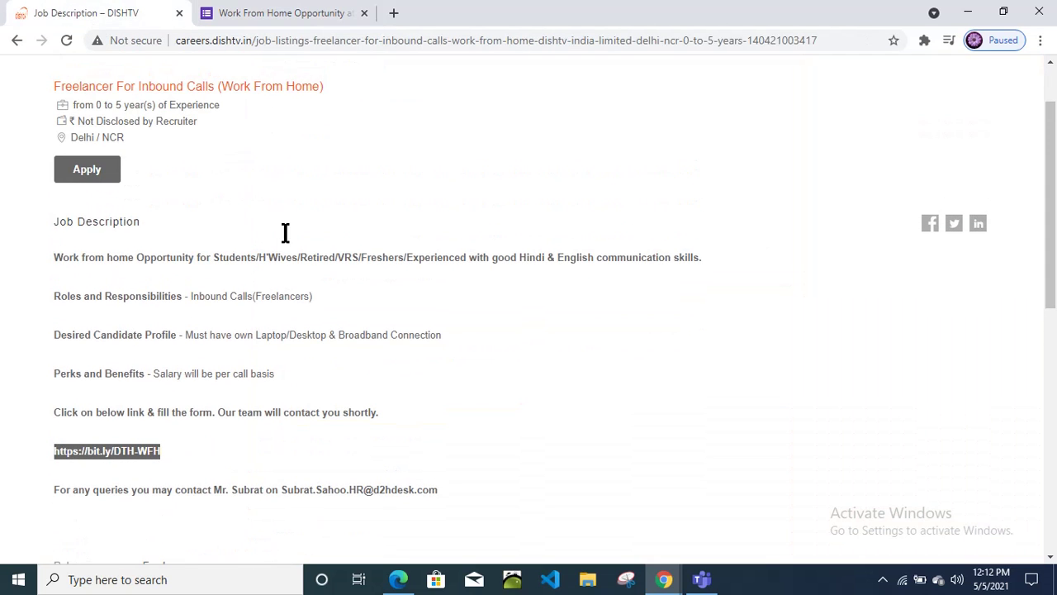
{"action": "left_click_drag", "start_coordinate": [69, 259], "coordinate": [245, 256]}
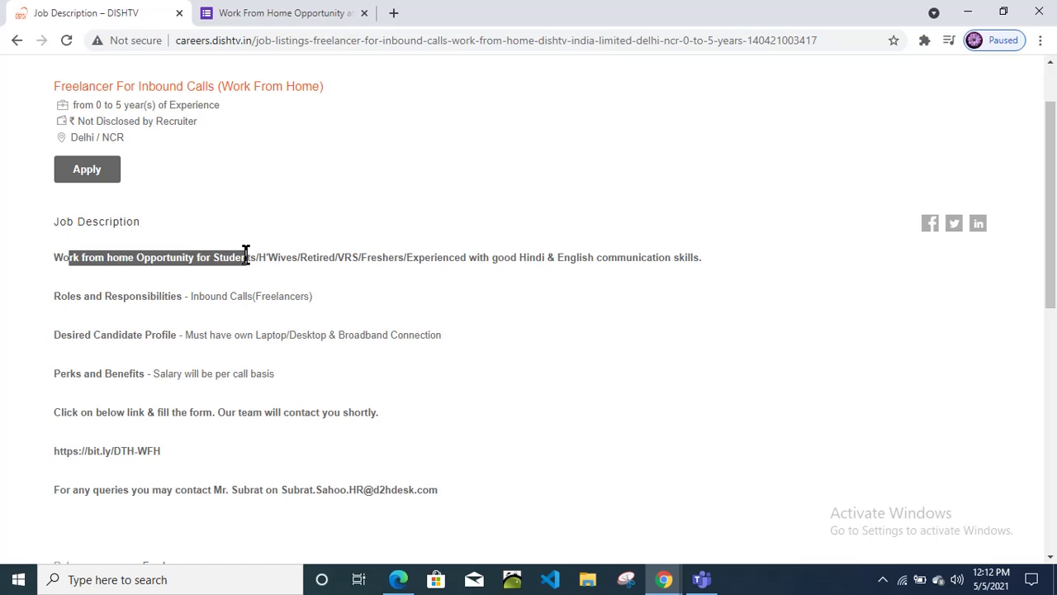
{"action": "left_click", "coordinate": [245, 254]}
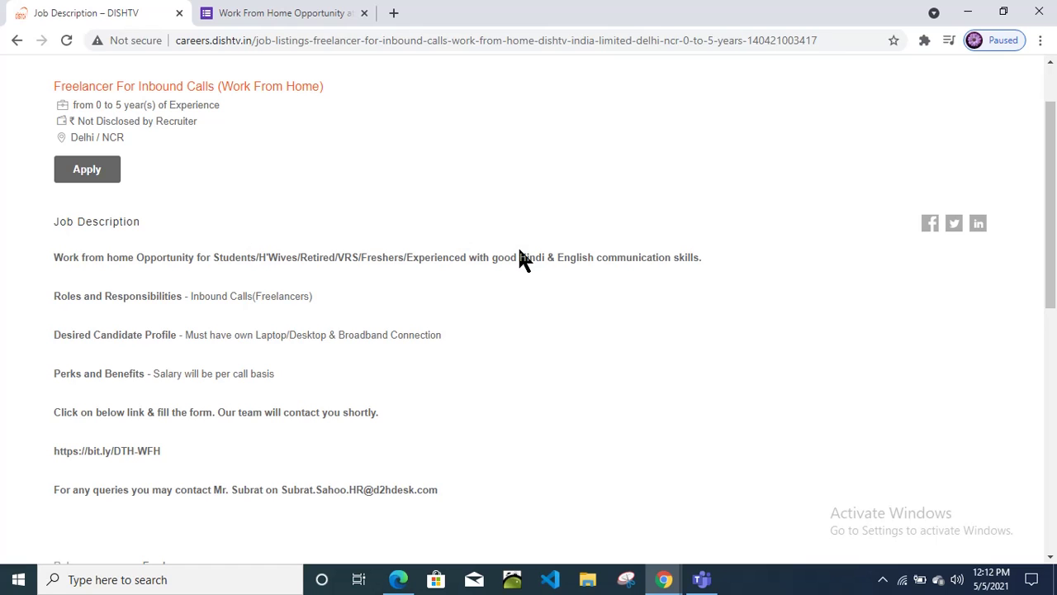
{"action": "left_click_drag", "start_coordinate": [519, 251], "coordinate": [701, 258]}
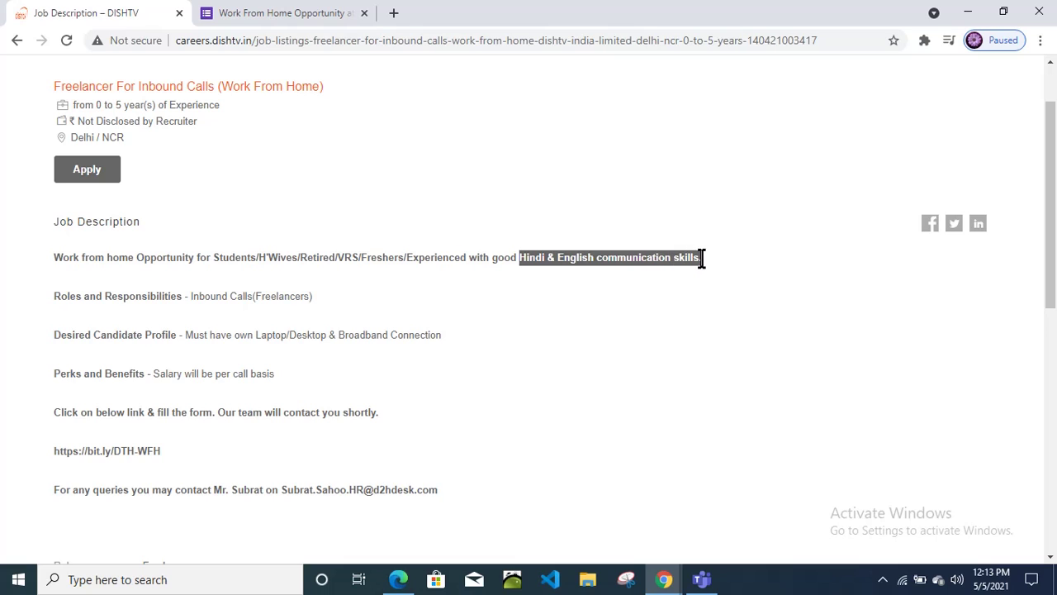
{"action": "left_click", "coordinate": [702, 253]}
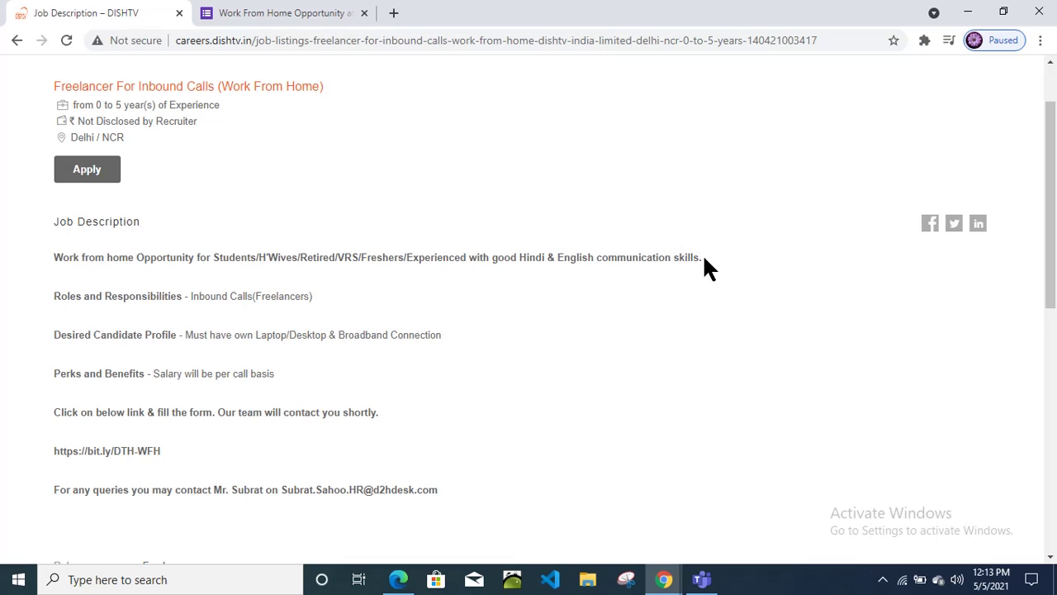
{"action": "double_click", "coordinate": [645, 258]}
{"action": "left_click", "coordinate": [644, 260]}
{"action": "left_click_drag", "start_coordinate": [152, 372], "coordinate": [285, 378]}
{"action": "left_click", "coordinate": [287, 378]}
{"action": "scroll", "coordinate": [399, 324], "scroll_direction": "up", "scroll_amount": 2}
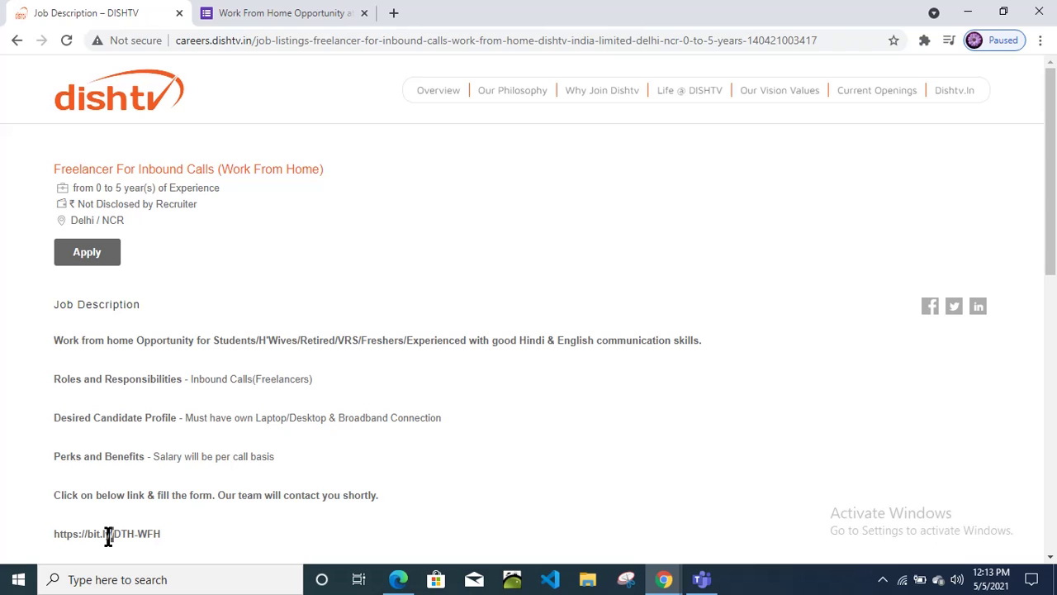
Recheck the Work From Home Opportunity form's questions from Languages Known back up to Present State Name, and return to the job description
{"action": "left_click", "coordinate": [288, 15]}
{"action": "scroll", "coordinate": [394, 323], "scroll_direction": "up", "scroll_amount": 10}
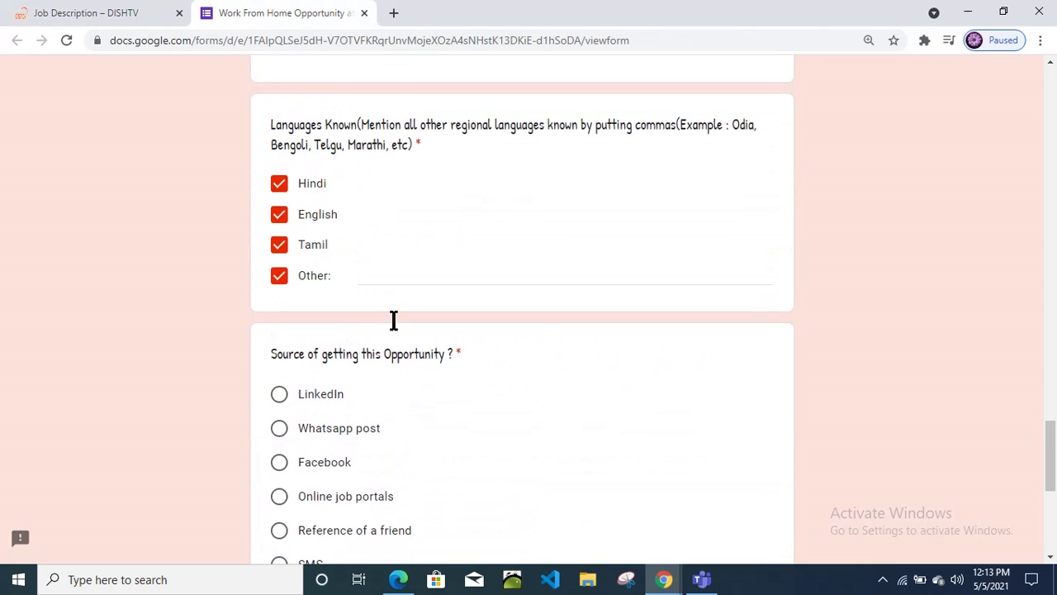
{"action": "scroll", "coordinate": [394, 323], "scroll_direction": "up", "scroll_amount": 4}
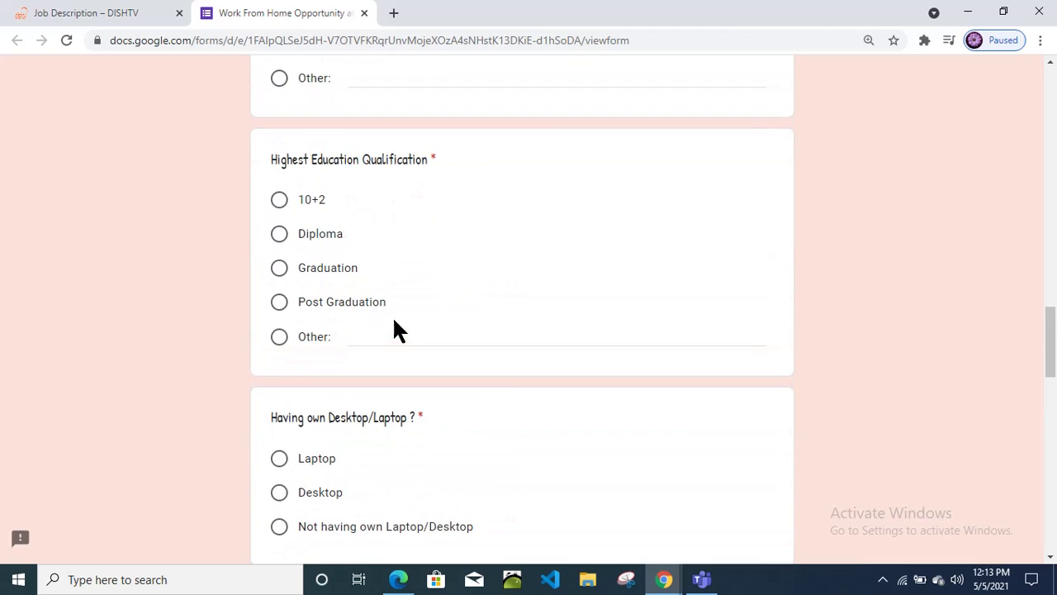
{"action": "scroll", "coordinate": [183, 223], "scroll_direction": "up", "scroll_amount": 6}
{"action": "scroll", "coordinate": [183, 223], "scroll_direction": "up", "scroll_amount": 6}
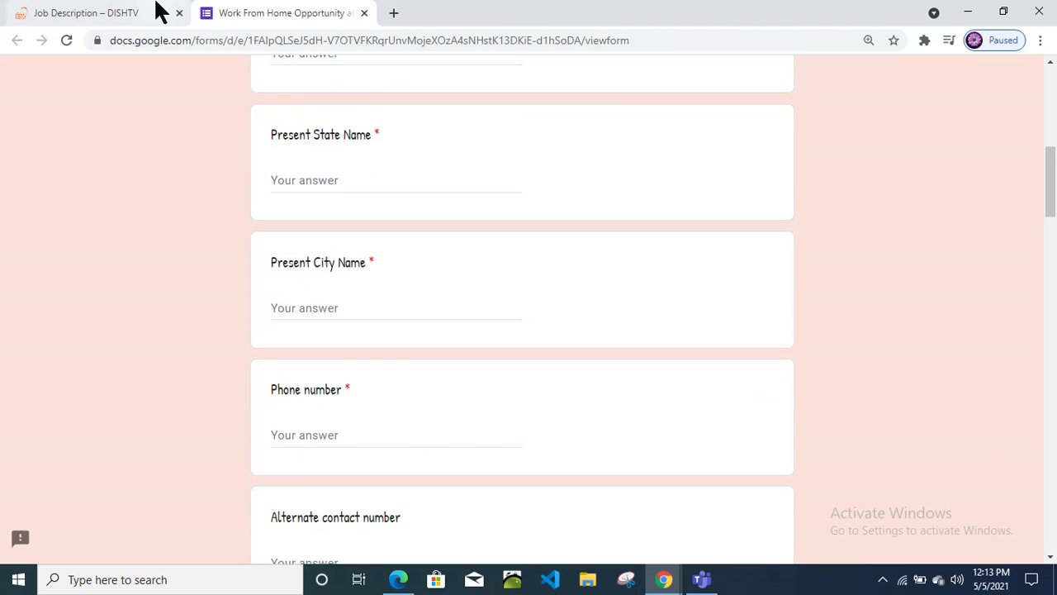
{"action": "left_click", "coordinate": [158, 12]}
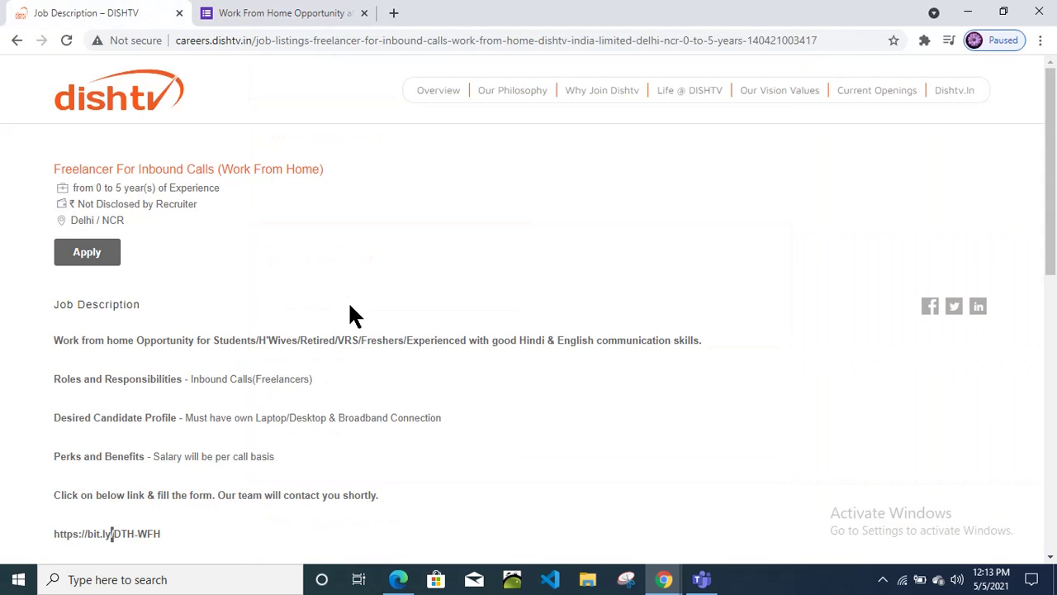